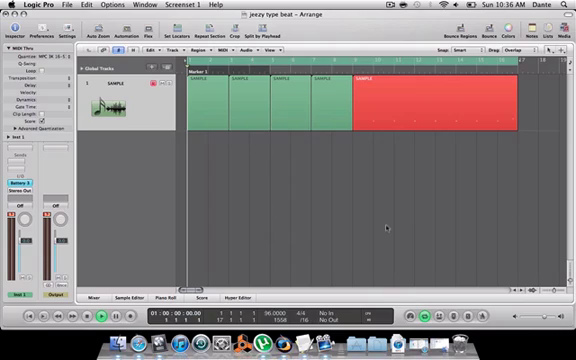
# Play the arrangement through once, then bring up the Tempo List via Options > Tempo.
pyautogui.press('space')
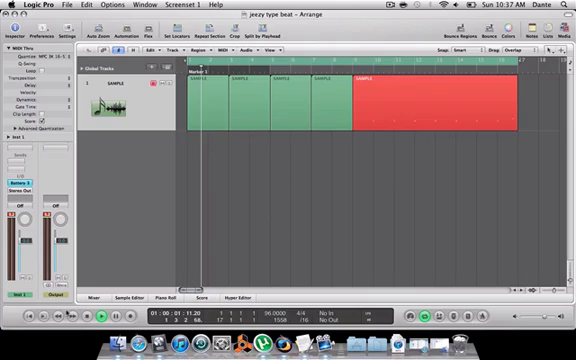
pyautogui.press('Return')
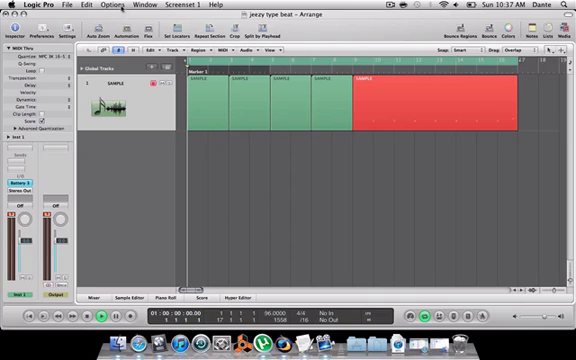
pyautogui.click(120, 7)
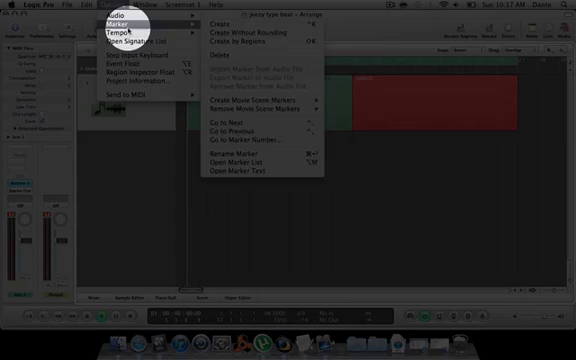
pyautogui.moveTo(128, 33)
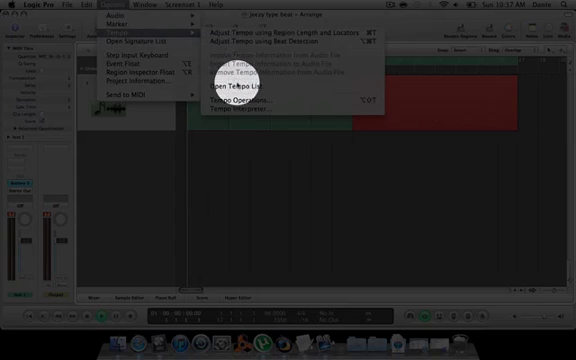
pyautogui.click(240, 88)
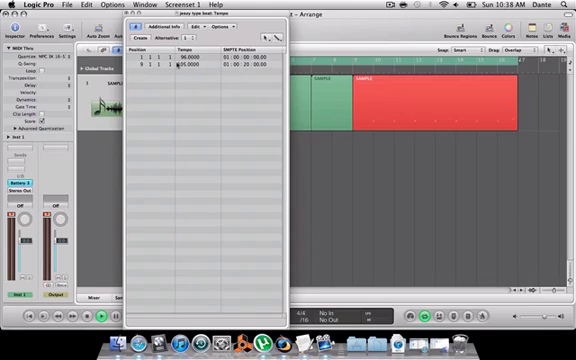
# Delete the bar 9 105 BPM event via Edit > Delete and move the list aside.
pyautogui.click(157, 67)
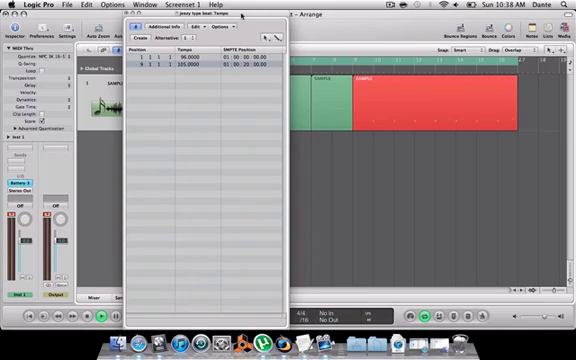
pyautogui.moveTo(240, 15); pyautogui.dragTo(253, 5)
pyautogui.click(207, 27)
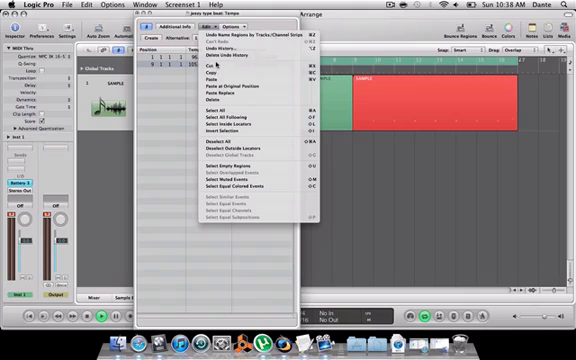
pyautogui.click(218, 99)
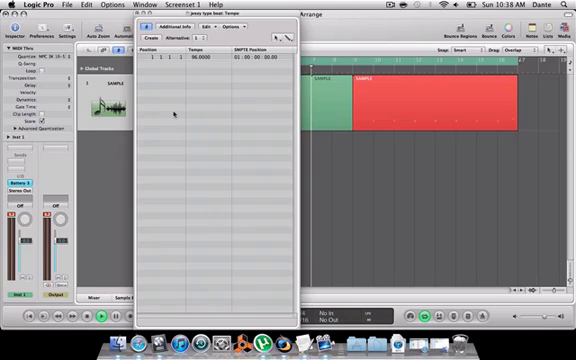
pyautogui.moveTo(178, 18); pyautogui.dragTo(391, 50)
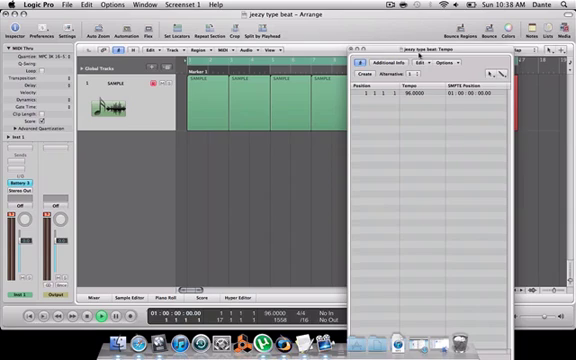
# Create a new bar 9 tempo event, drag its value up to 105 BPM, and put the list away.
pyautogui.moveTo(454, 47); pyautogui.dragTo(235, 51)
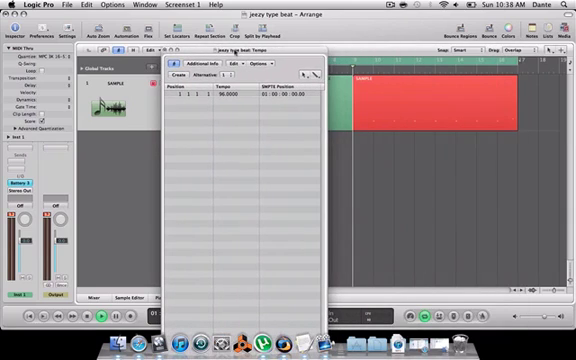
pyautogui.click(177, 76)
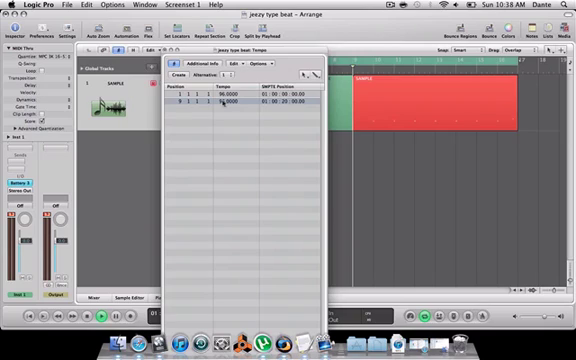
pyautogui.moveTo(228, 101); pyautogui.dragTo(228, 93)
pyautogui.moveTo(242, 50)
pyautogui.mouseDown()
pyautogui.moveTo(213, 6)
pyautogui.moveTo(205, 18)
pyautogui.mouseUp()
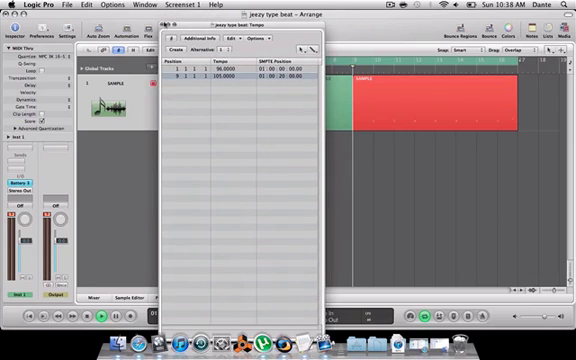
pyautogui.click(165, 23)
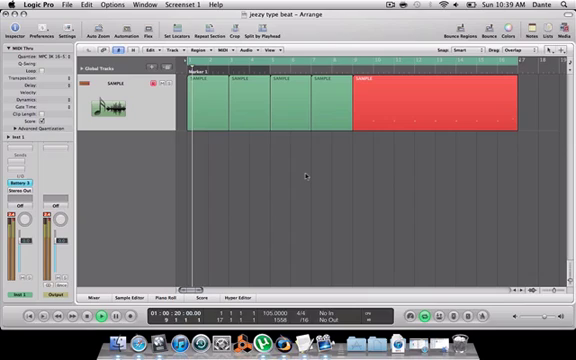
pyautogui.press('space')
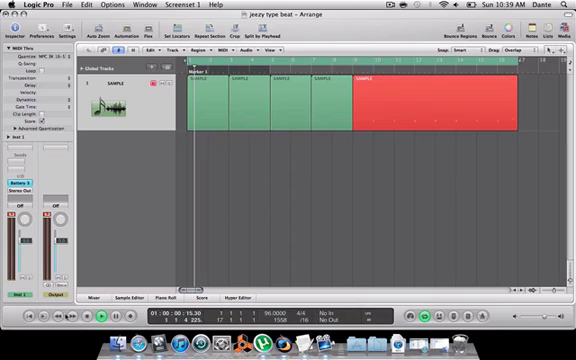
# Zoom out from the song start and rubber-band select all five regions.
pyautogui.click(58, 316)
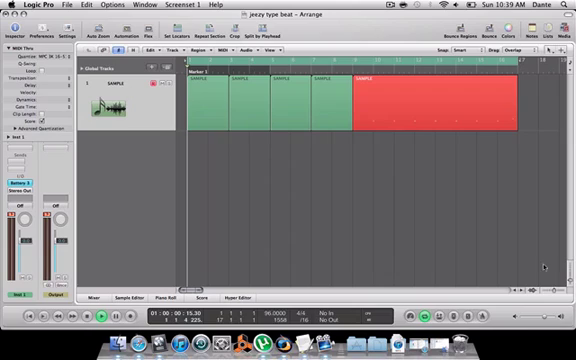
pyautogui.moveTo(555, 291); pyautogui.dragTo(552, 291)
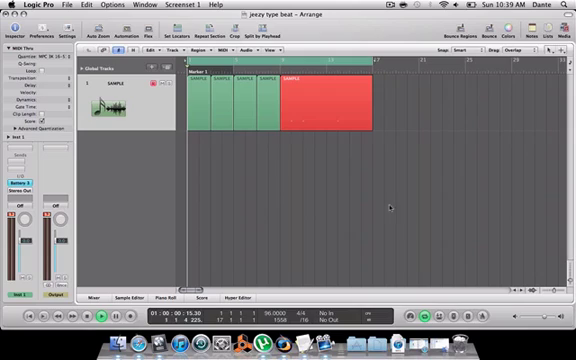
pyautogui.press('Return')
pyautogui.moveTo(368, 146); pyautogui.dragTo(190, 86)
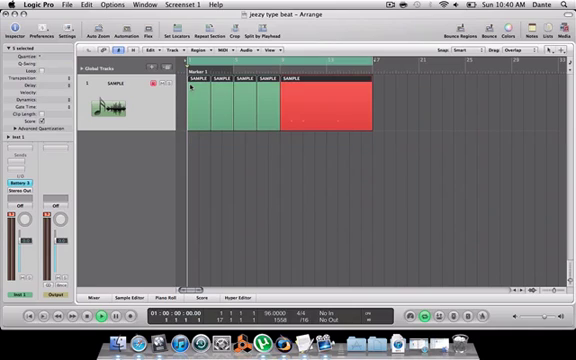
# Copy the regions to bar 17 (undo, then Repeat) and stretch the cycle range to bar 31.
pyautogui.moveTo(190, 87); pyautogui.dragTo(375, 112)
pyautogui.press('super+z')
pyautogui.press('super+r')
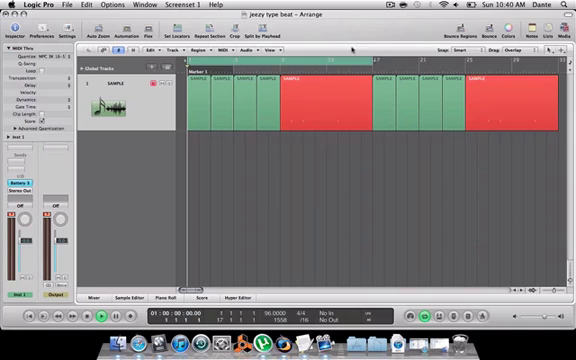
pyautogui.moveTo(373, 60); pyautogui.dragTo(558, 95)
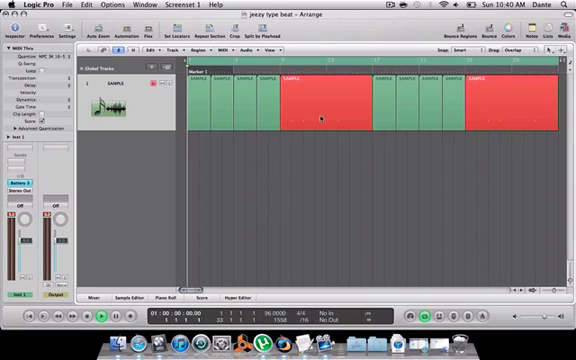
# In the reopened Tempo List, create 96 BPM at bar 17 and 105 BPM at bar 25.
pyautogui.click(110, 5)
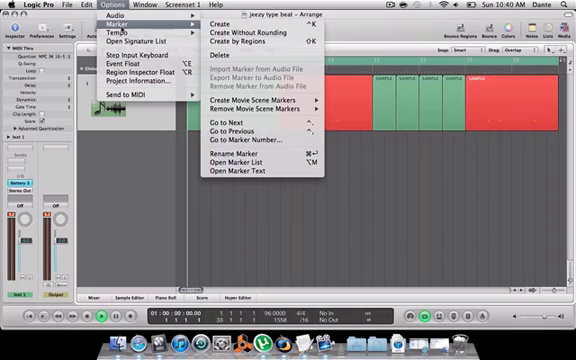
pyautogui.moveTo(125, 32)
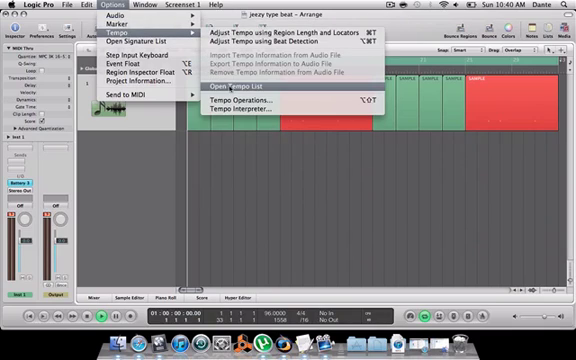
pyautogui.click(215, 86)
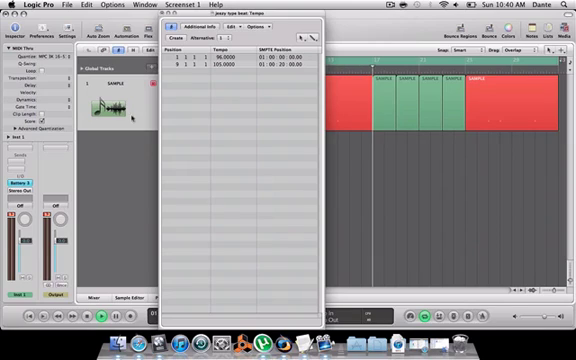
pyautogui.click(177, 38)
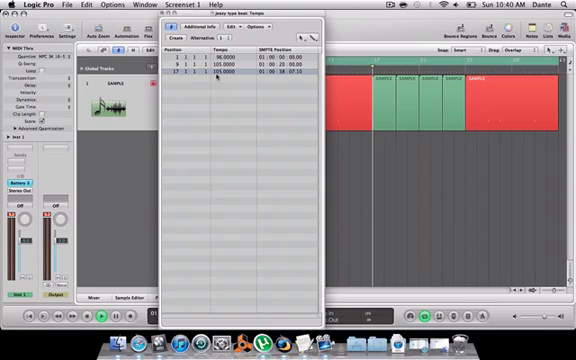
pyautogui.moveTo(218, 74); pyautogui.dragTo(218, 80)
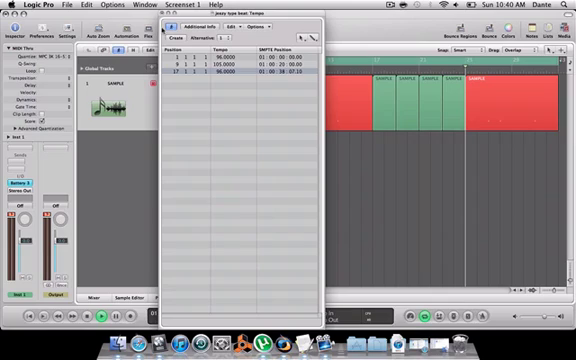
pyautogui.click(172, 38)
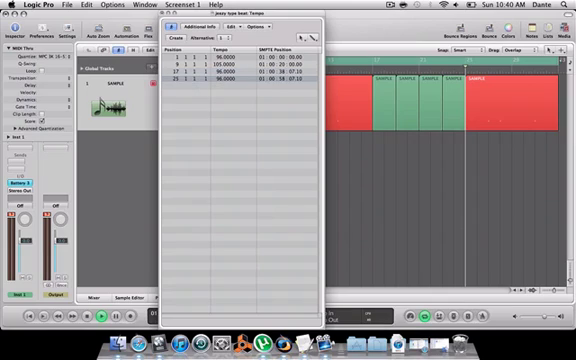
pyautogui.moveTo(222, 77); pyautogui.dragTo(222, 70)
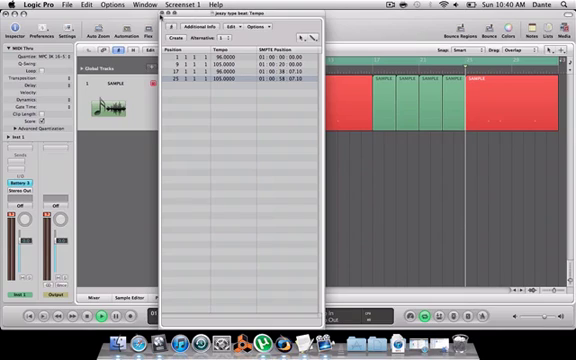
# Close the Tempo List and drag the cycle start to bar 17.
pyautogui.press('super+w')
pyautogui.moveTo(190, 61); pyautogui.dragTo(375, 121)
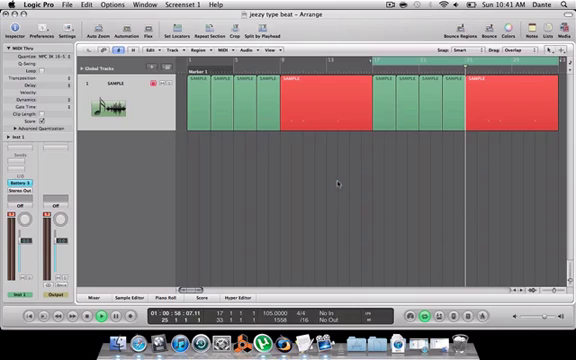
pyautogui.press('space')
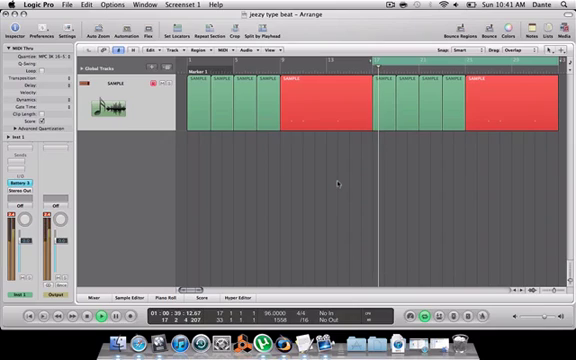